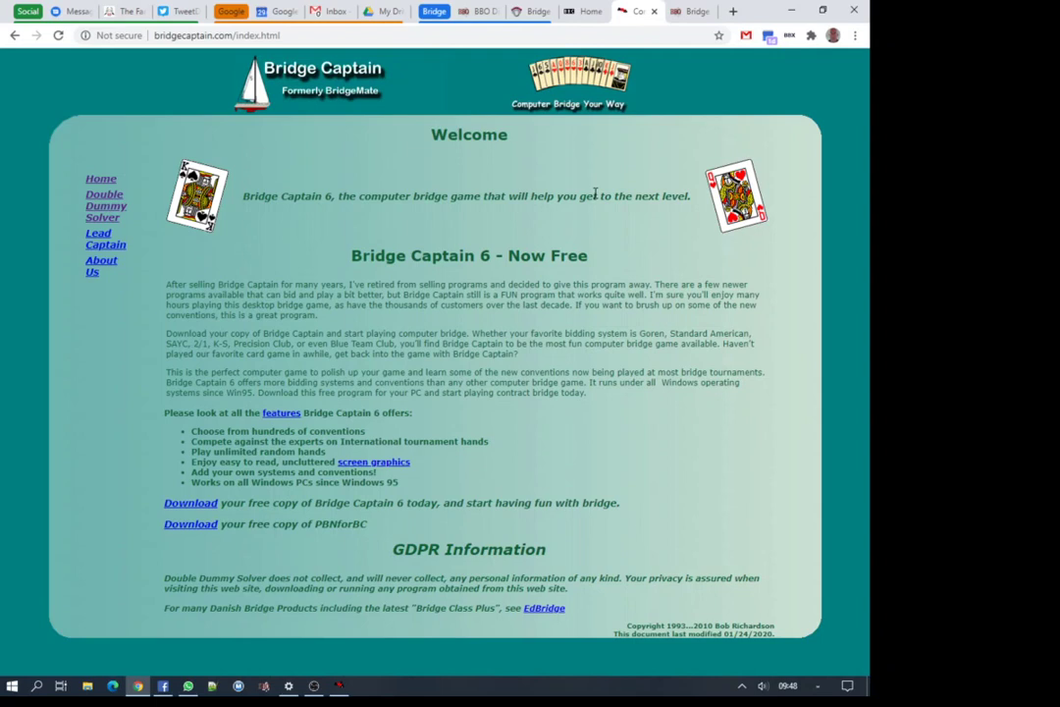
Step: Download DD Solver 12.85a from the Double Dummy Solver page and launch DDS 12 Setup.exe
{"action": "left_click", "coordinate": [114, 203]}
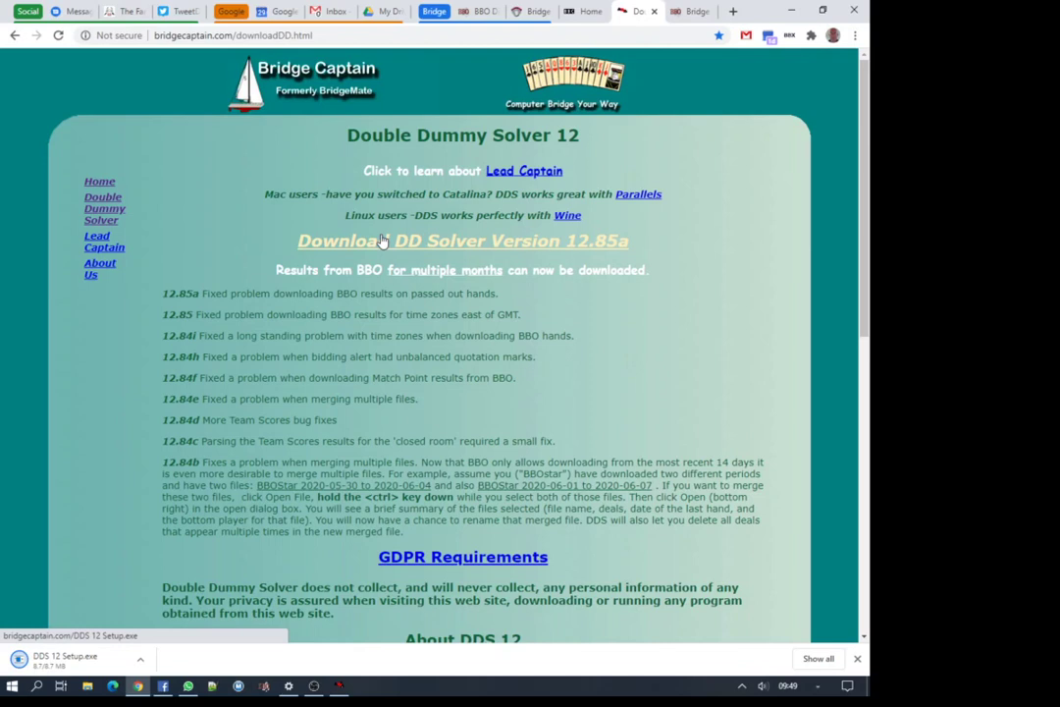
{"action": "left_click", "coordinate": [45, 656]}
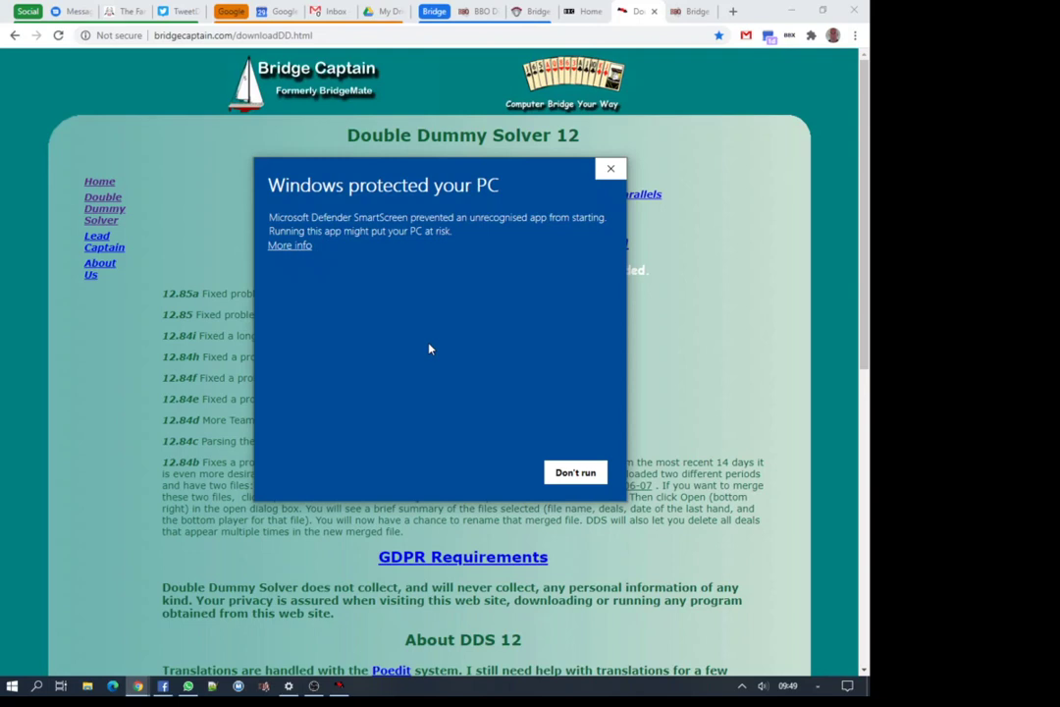
Step: View the SmartScreen details for DDS 12 Setup.exe, then dismiss the warning without running it
{"action": "left_click", "coordinate": [298, 247]}
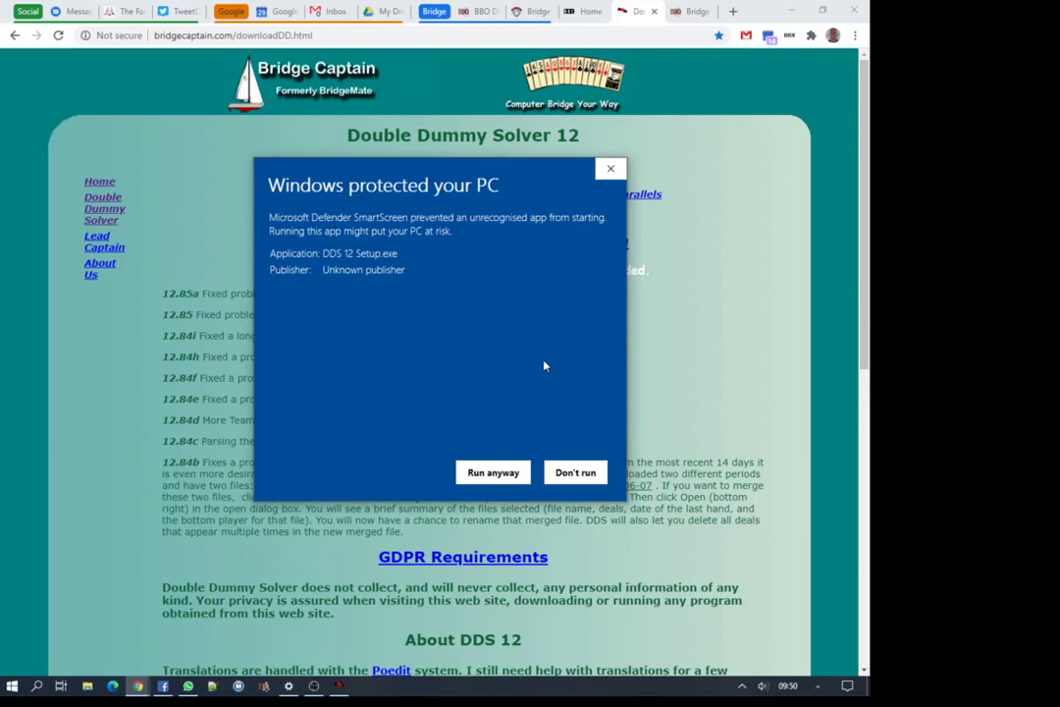
{"action": "left_click", "coordinate": [611, 171]}
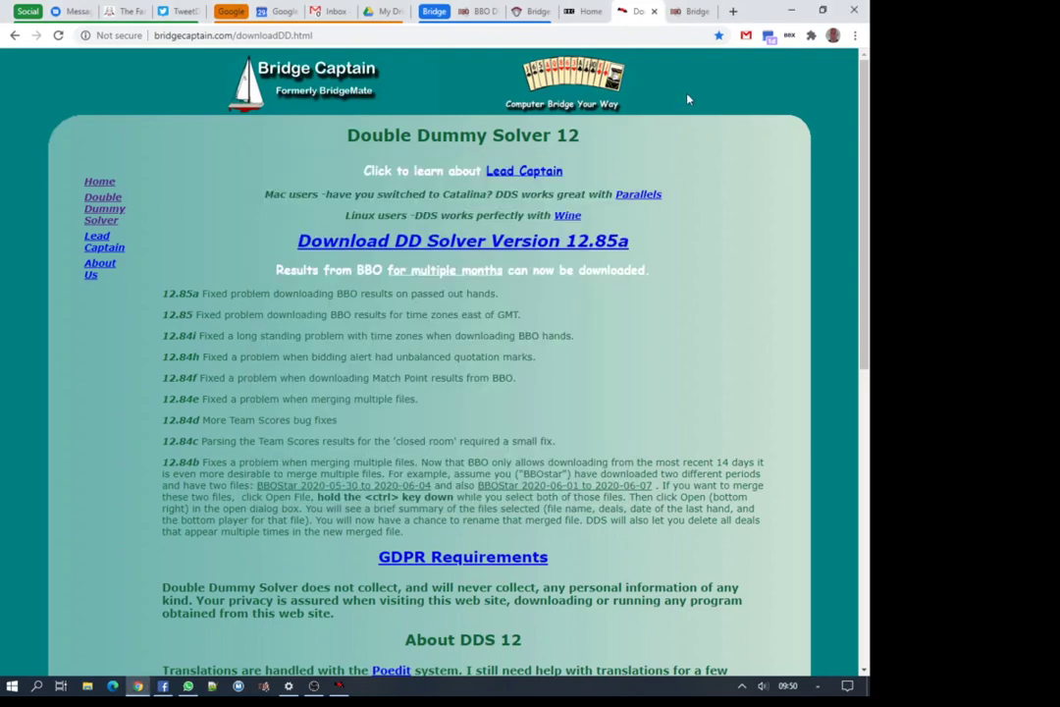
Step: Go to Bridge Base Online's HAND RECORDS section and log in with the saved credentials
{"action": "left_click", "coordinate": [690, 12]}
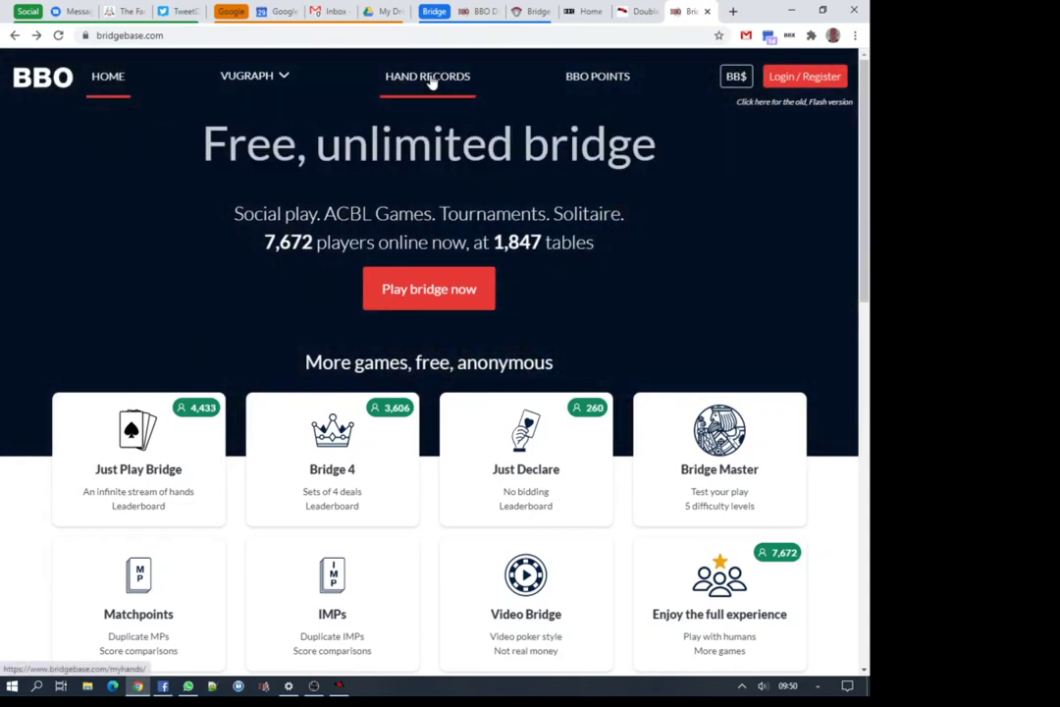
{"action": "left_click", "coordinate": [431, 82]}
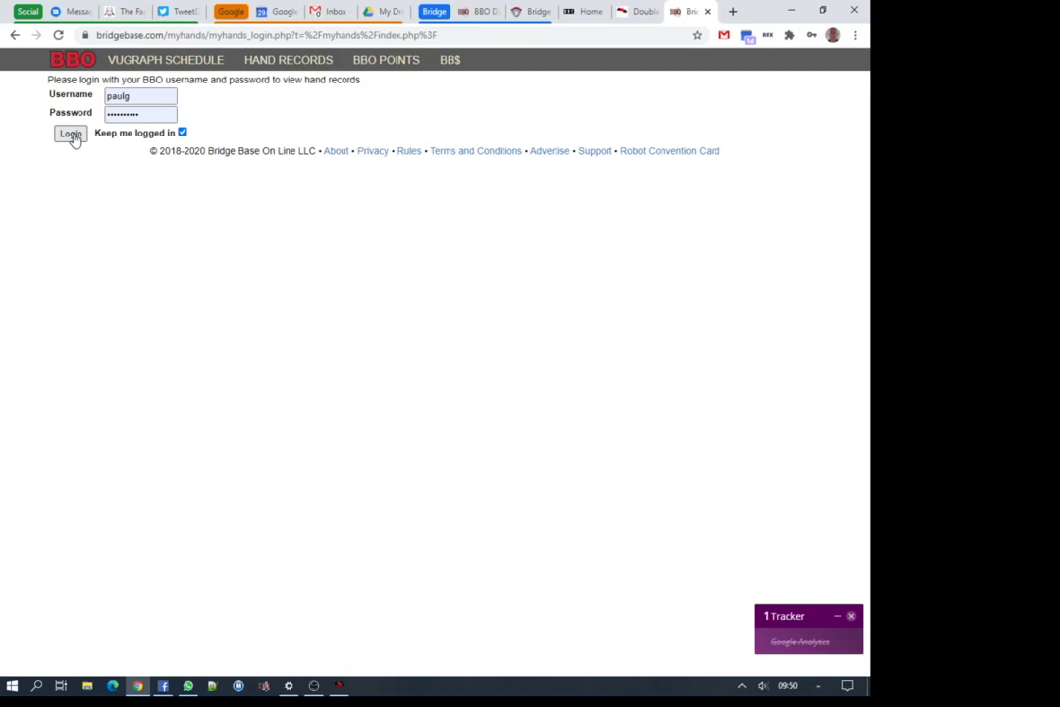
{"action": "left_click", "coordinate": [71, 137]}
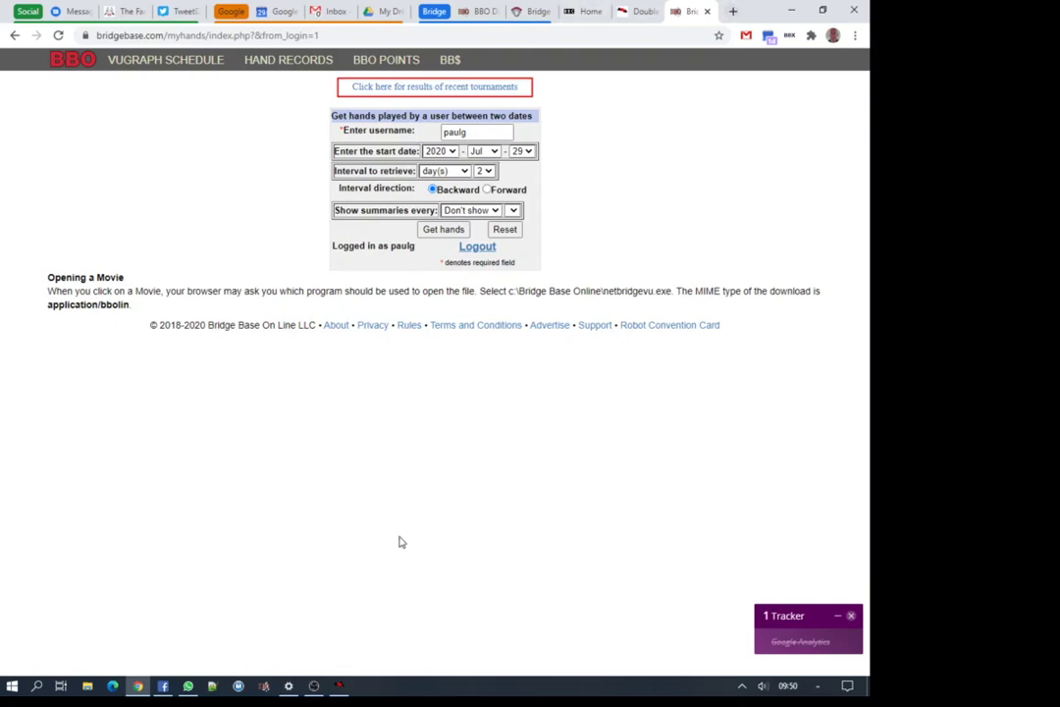
Step: Bring Double Dummy Solver in front of Chrome and open its Download recent deals dialog
{"action": "left_click", "coordinate": [341, 686]}
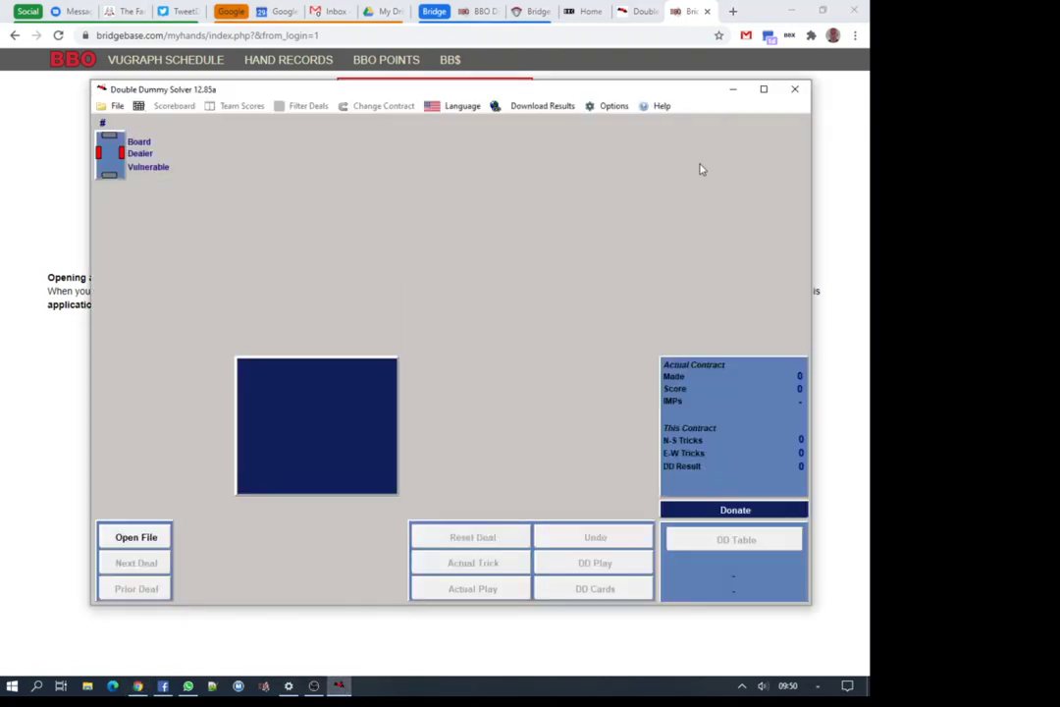
{"action": "left_click", "coordinate": [794, 11]}
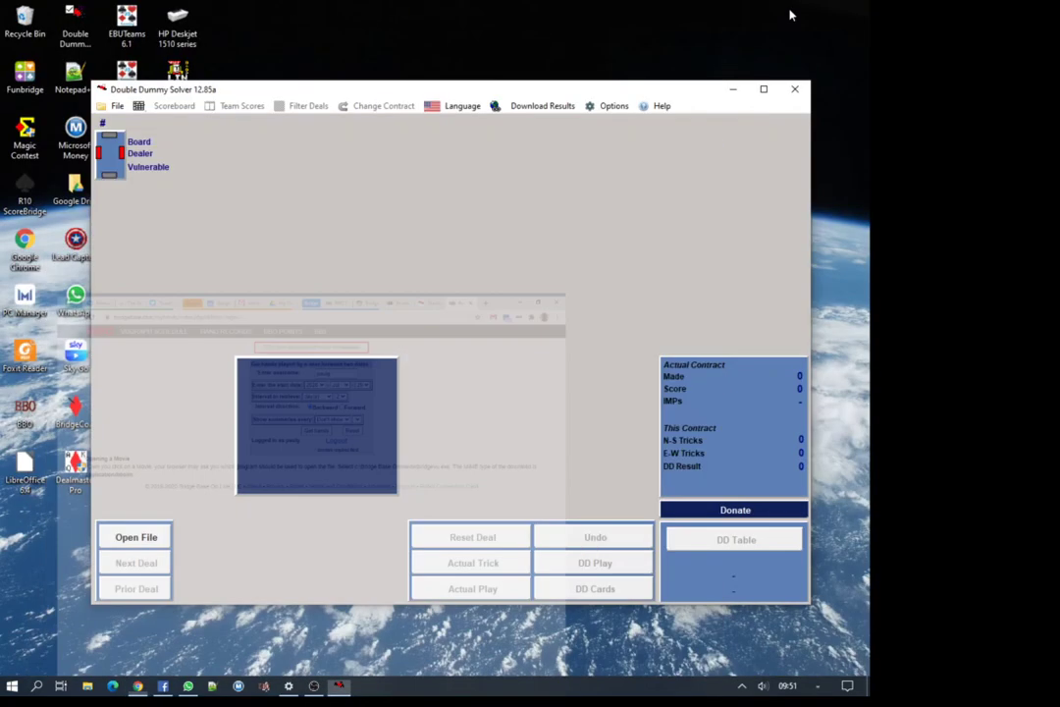
{"action": "left_click", "coordinate": [547, 106]}
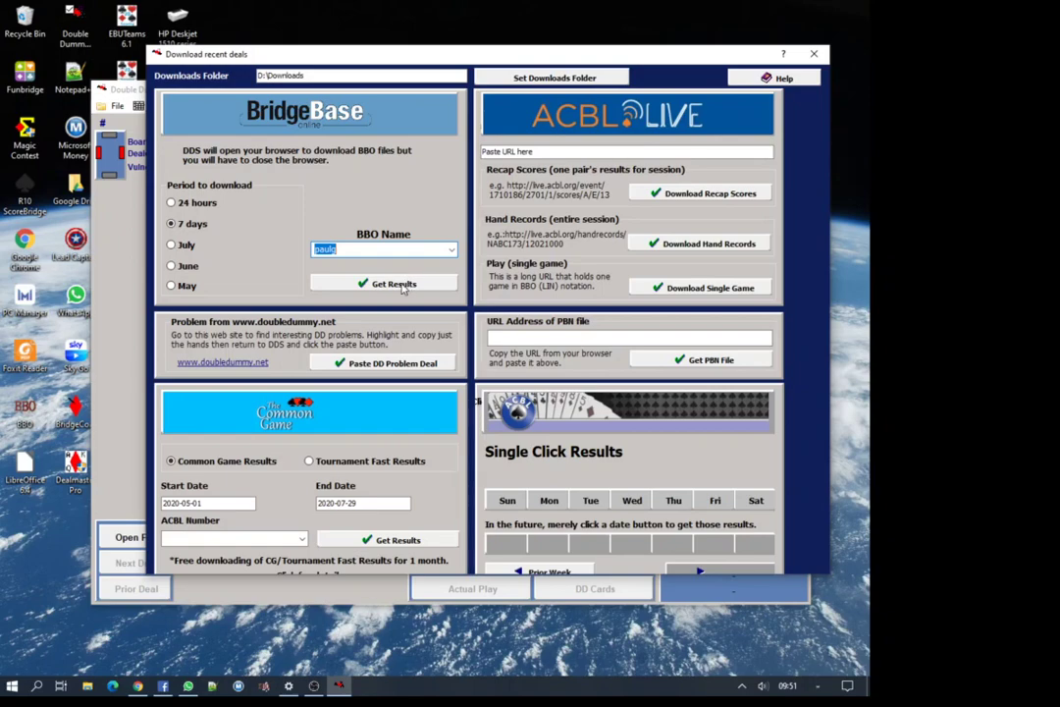
Step: Fetch the last 7 days of BBO results and save the file so board 1 loads
{"action": "left_click", "coordinate": [397, 285]}
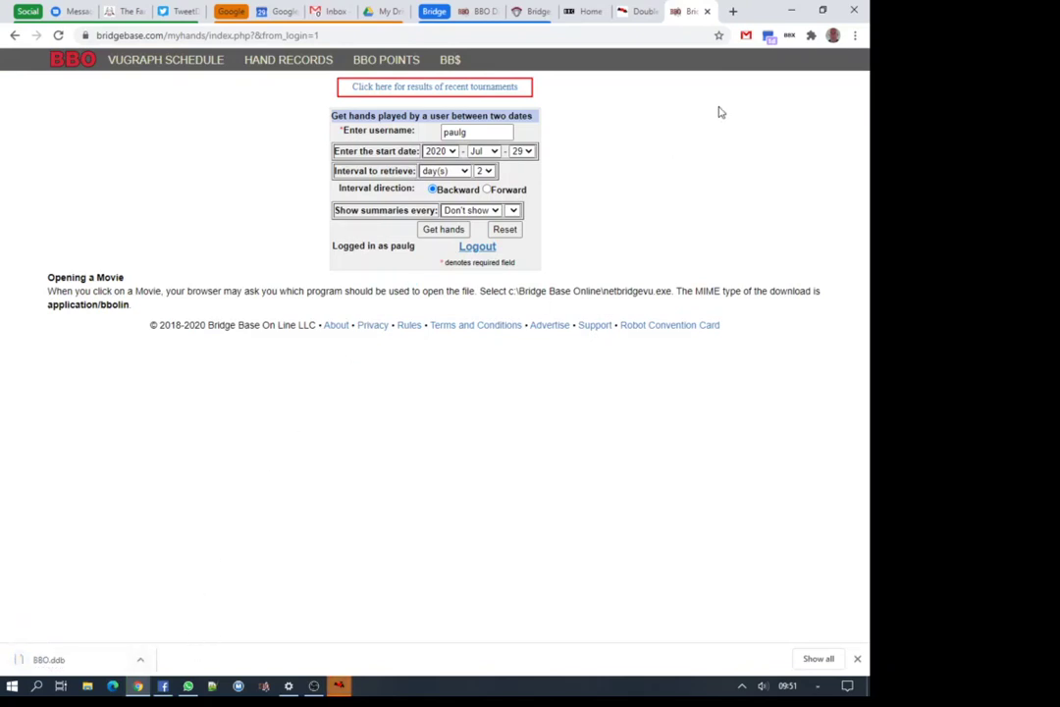
{"action": "left_click", "coordinate": [791, 10]}
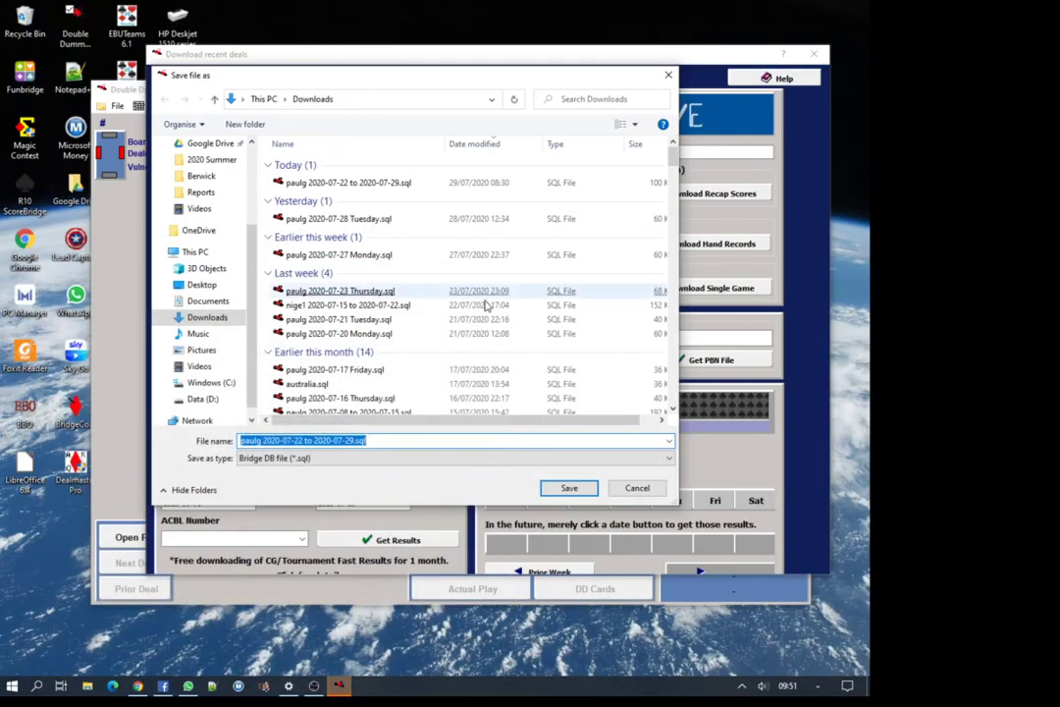
{"action": "left_click", "coordinate": [570, 488]}
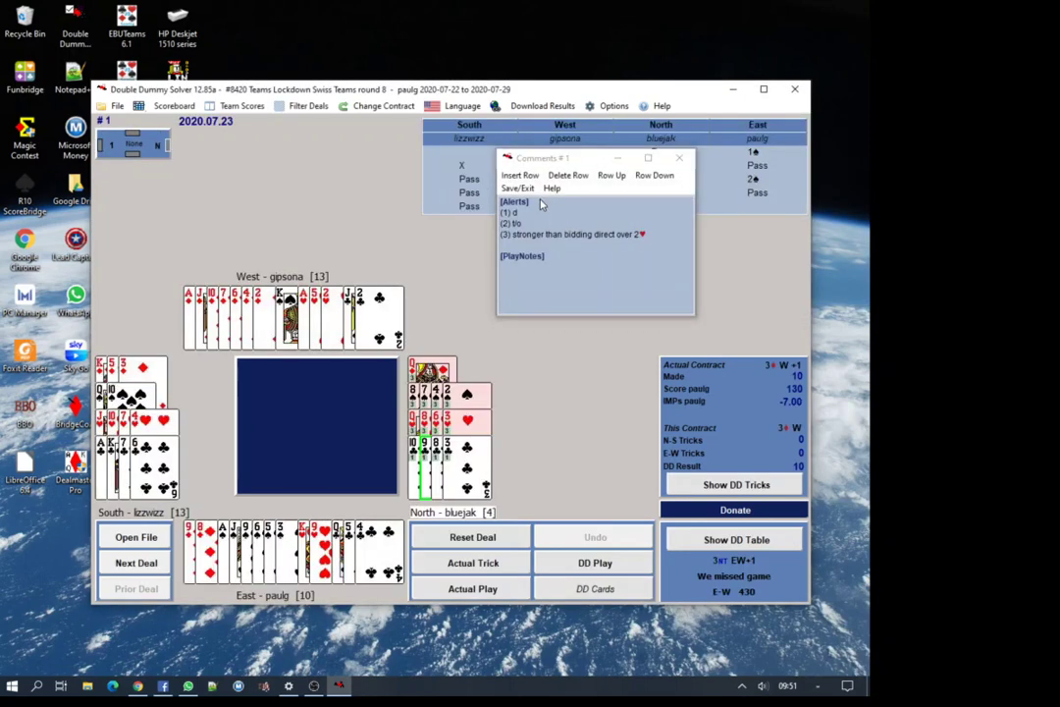
Step: Show the scoreboard of all 48 IMP deals: 17.00 total IMPs, −43 vs. par
{"action": "left_click", "coordinate": [173, 106]}
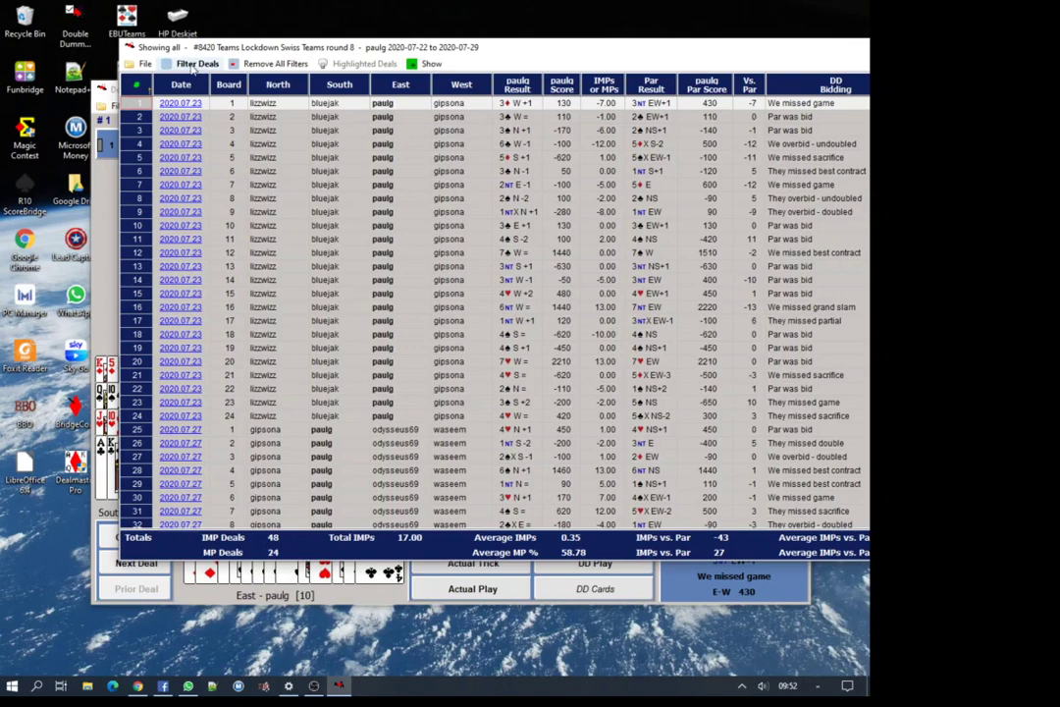
Step: Filter to the single 24-board opponent, recalculate, and show its scoreboard: 51.00 IMPs, −5 vs. par
{"action": "left_click", "coordinate": [194, 64]}
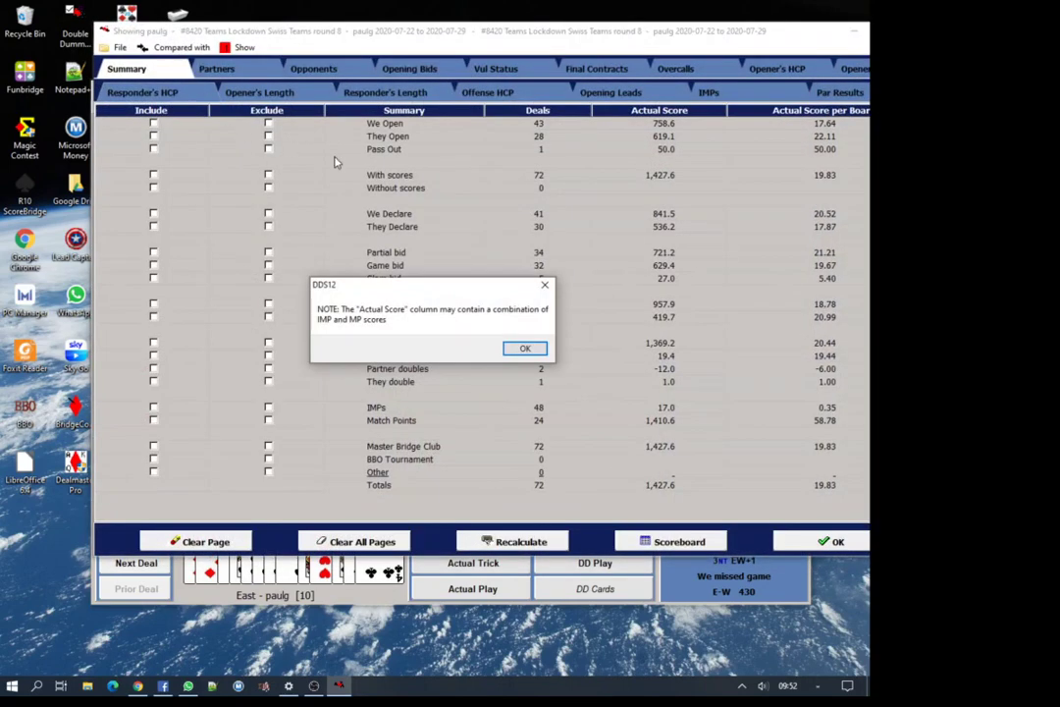
{"action": "left_click", "coordinate": [525, 348]}
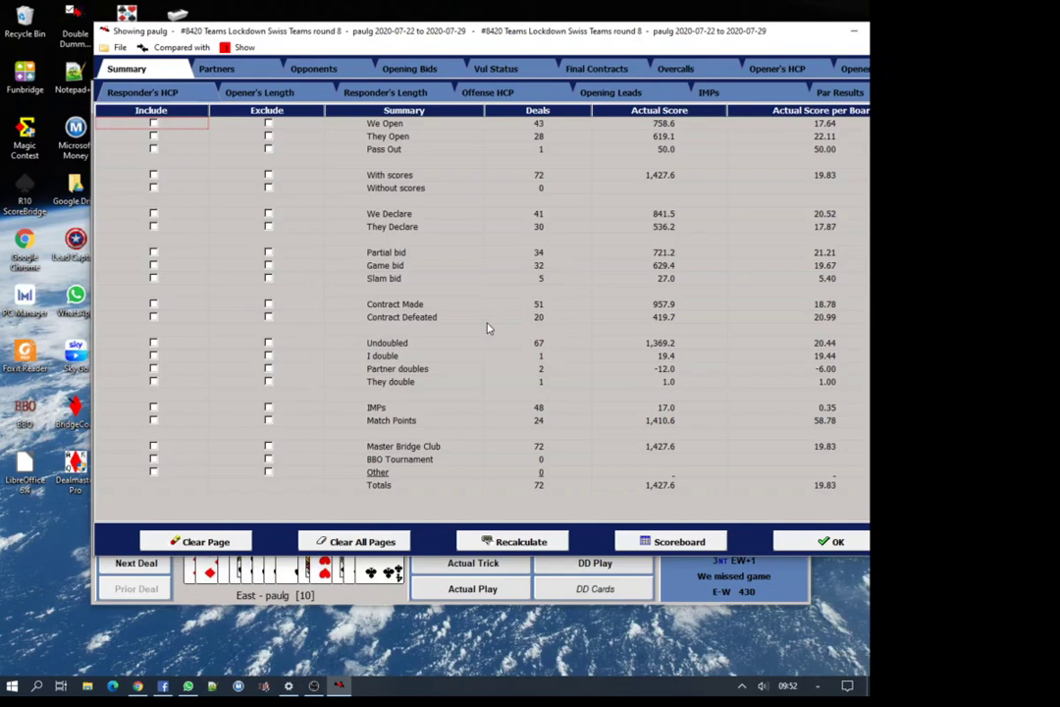
{"action": "left_click", "coordinate": [218, 68]}
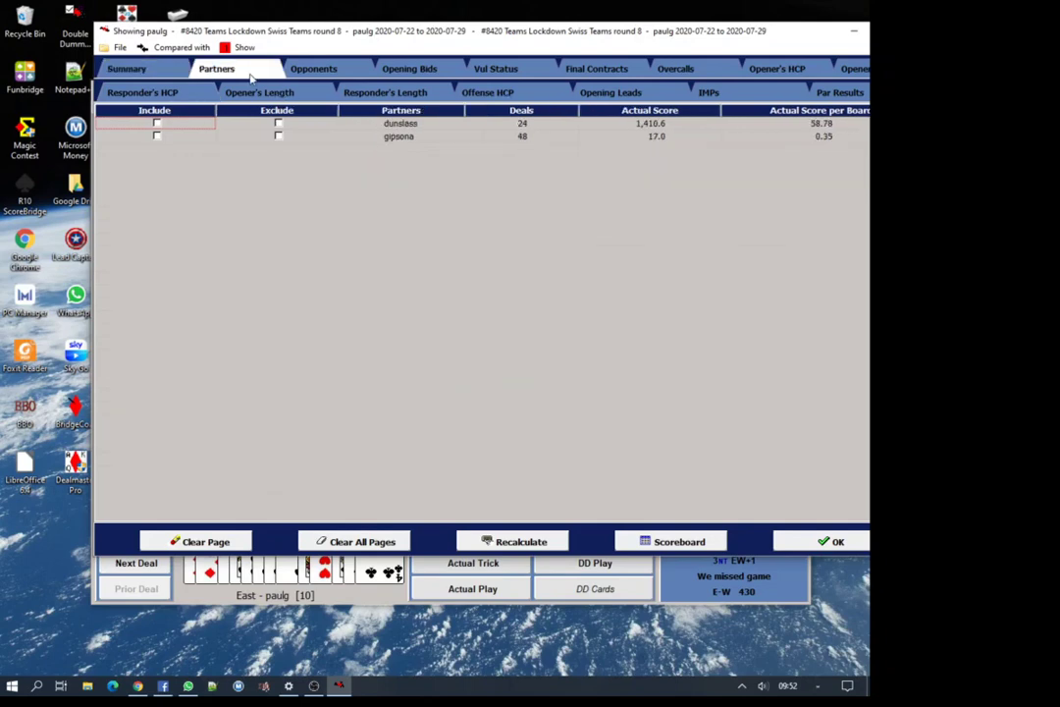
{"action": "left_click", "coordinate": [314, 70]}
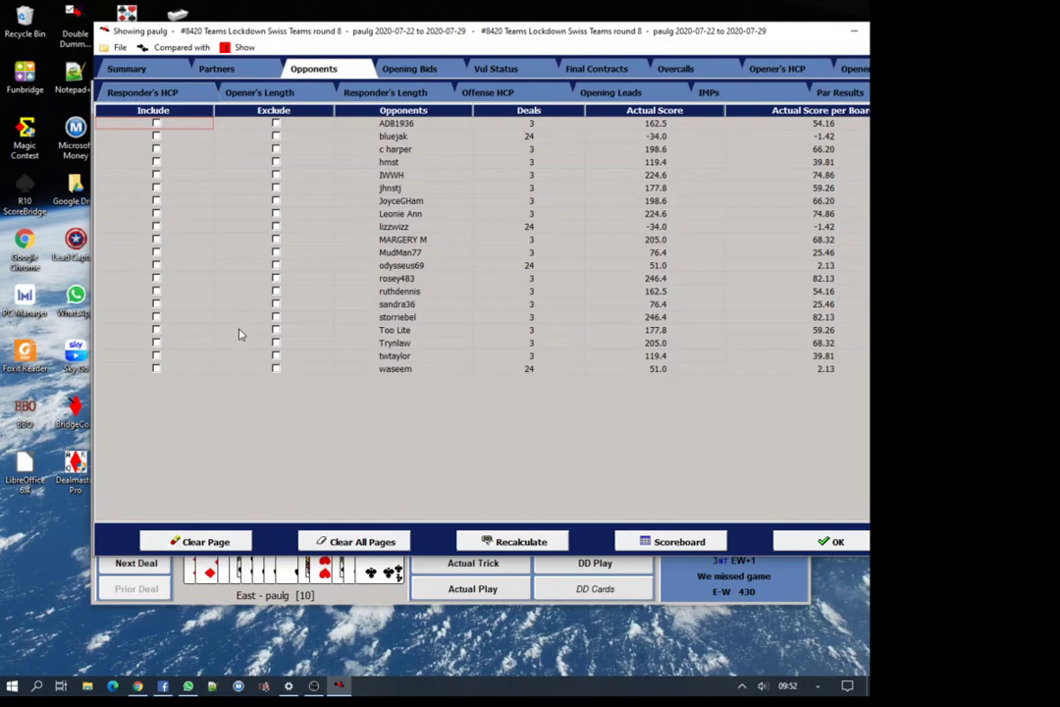
{"action": "left_click", "coordinate": [158, 265]}
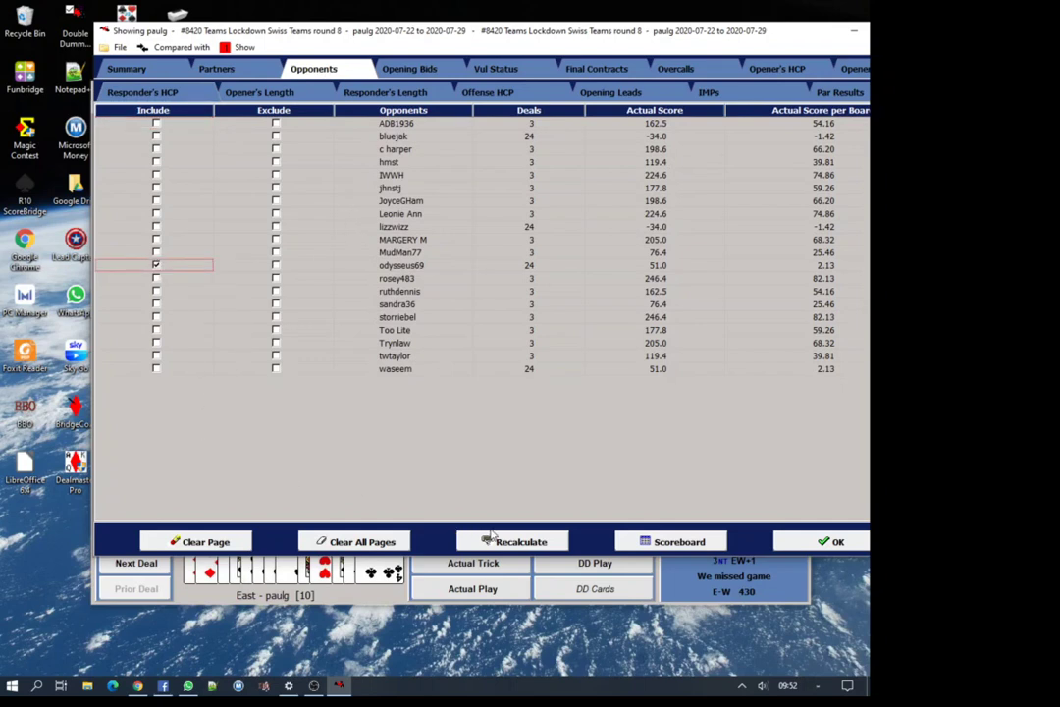
{"action": "left_click", "coordinate": [499, 544]}
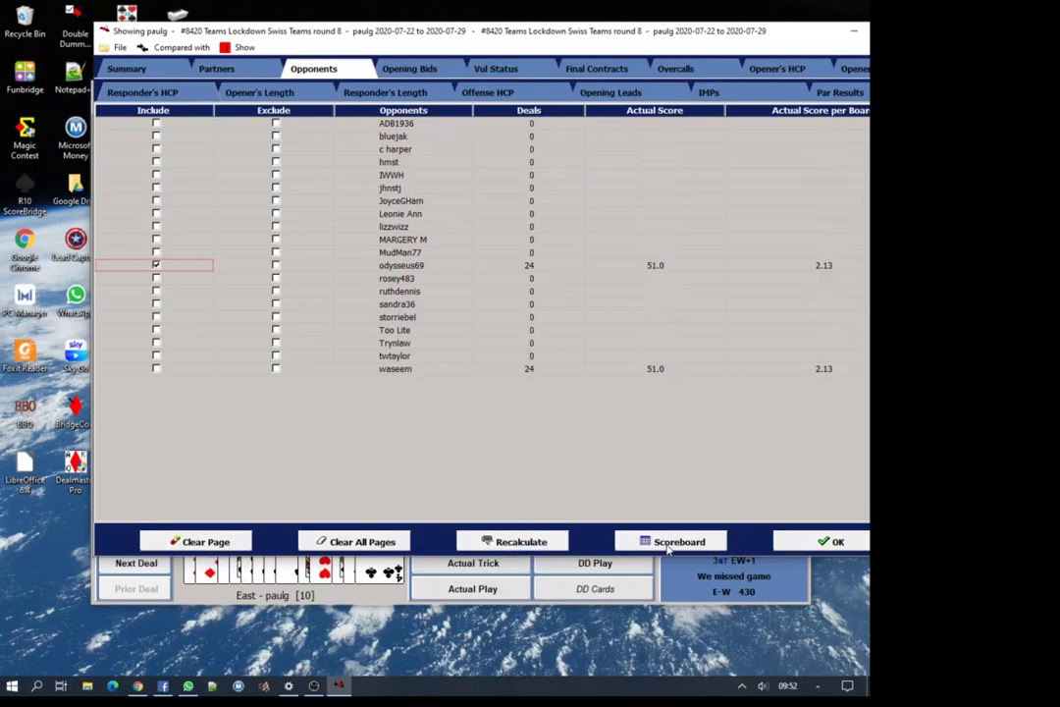
{"action": "left_click", "coordinate": [667, 542]}
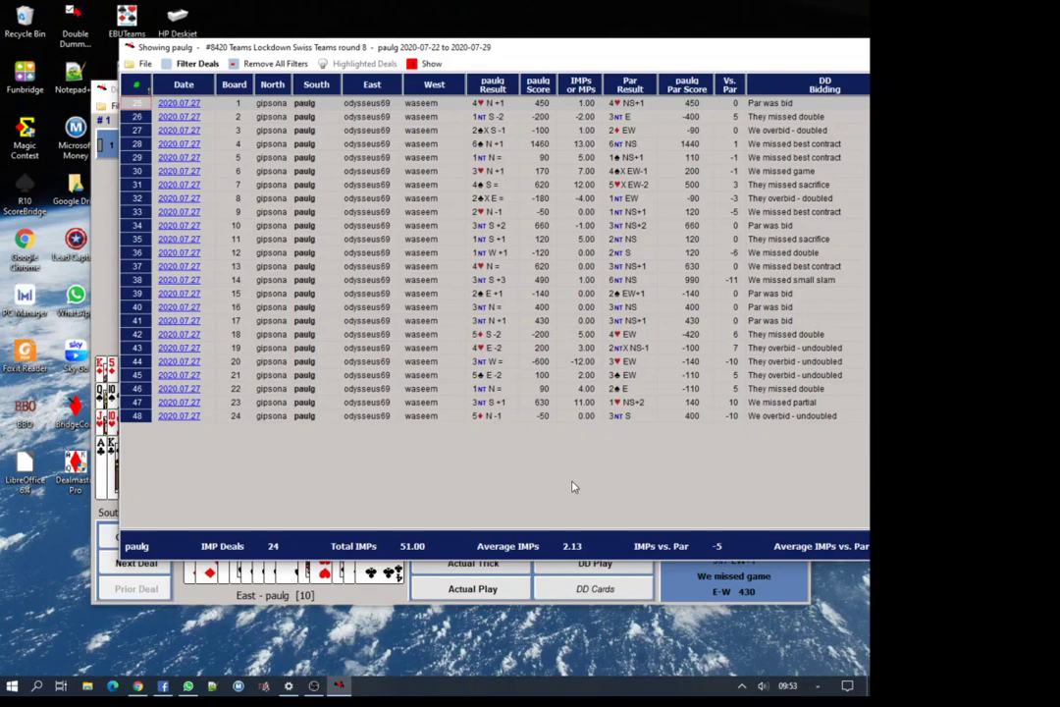
Step: Open the match's first board (board 25) for replay, move its comments aside, then close them
{"action": "double_click", "coordinate": [365, 108]}
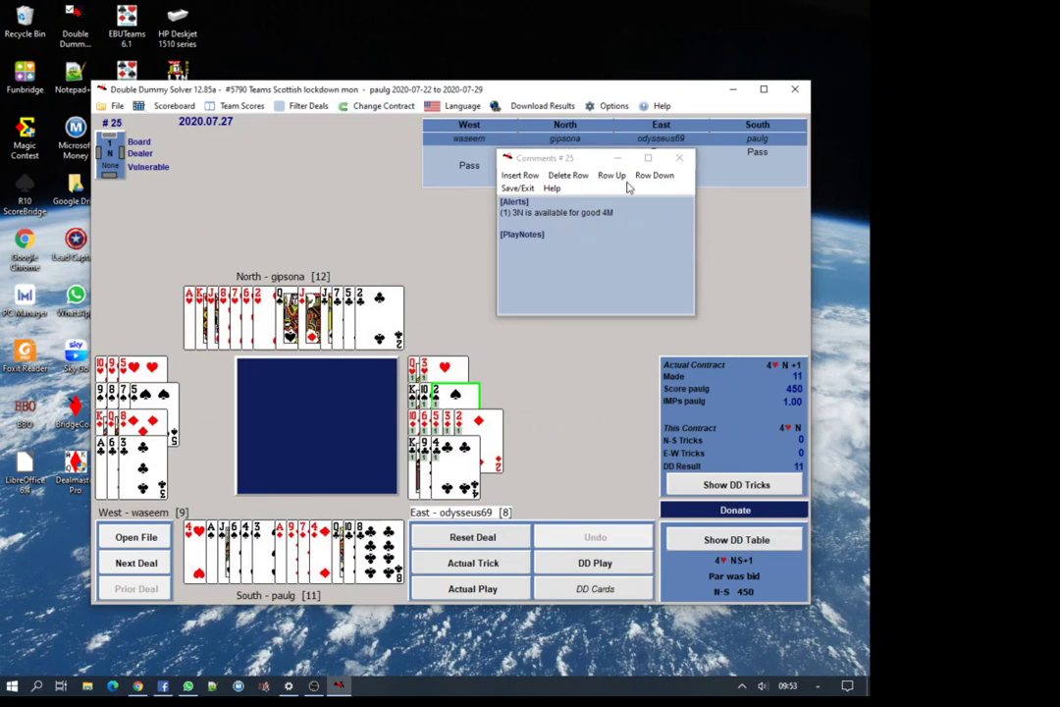
{"action": "left_click_drag", "start_coordinate": [574, 162], "coordinate": [285, 106]}
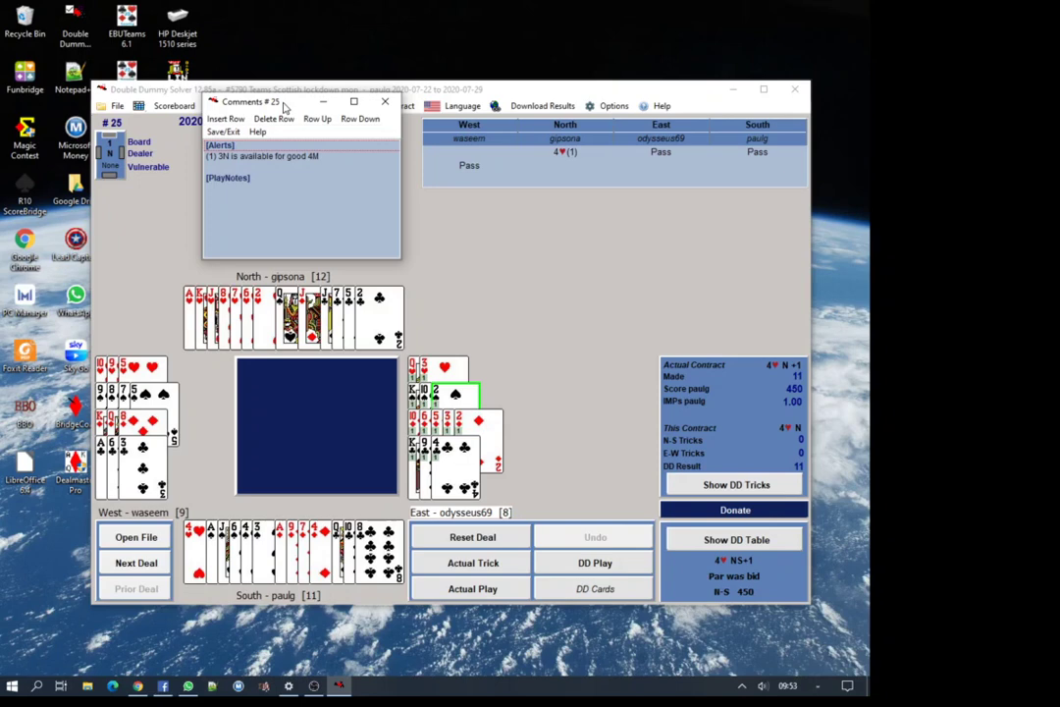
{"action": "key", "text": "alt+F4"}
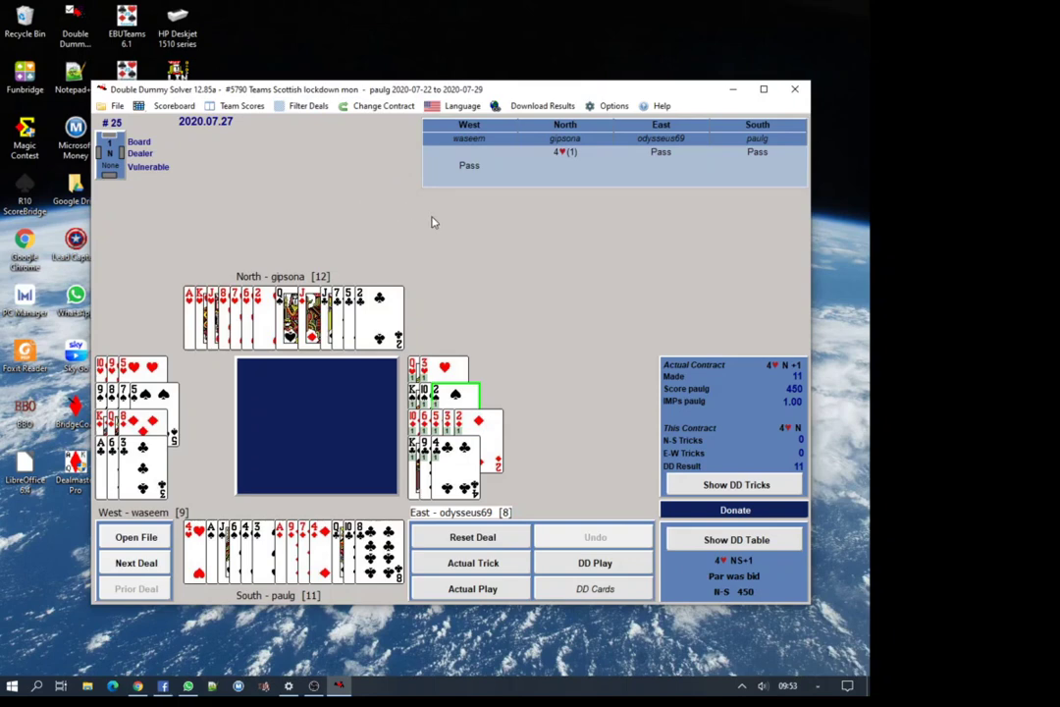
Step: Replay board 25's first three tricks as actually played, leading South's 4♥
{"action": "left_click", "coordinate": [474, 563]}
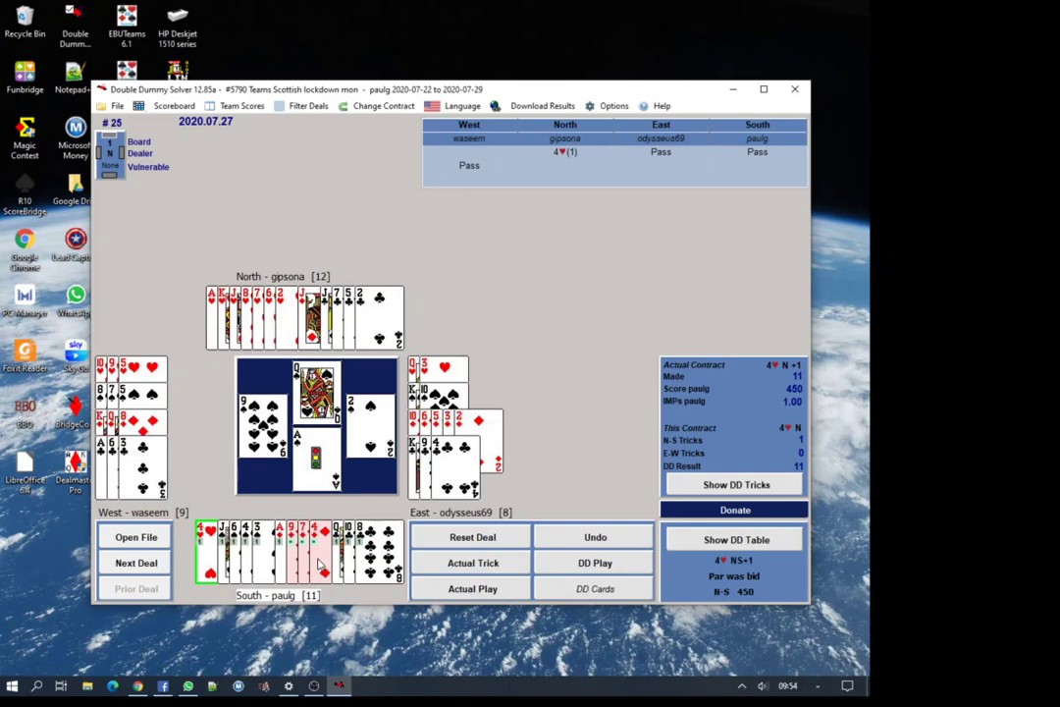
{"action": "left_click", "coordinate": [208, 560]}
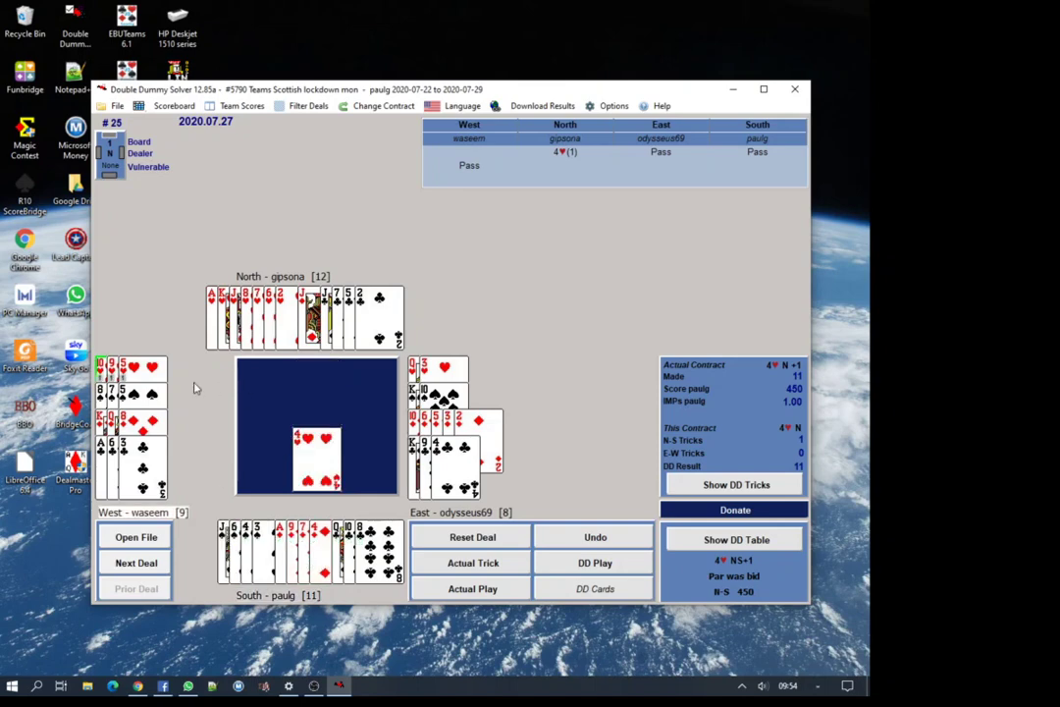
{"action": "left_click", "coordinate": [476, 569]}
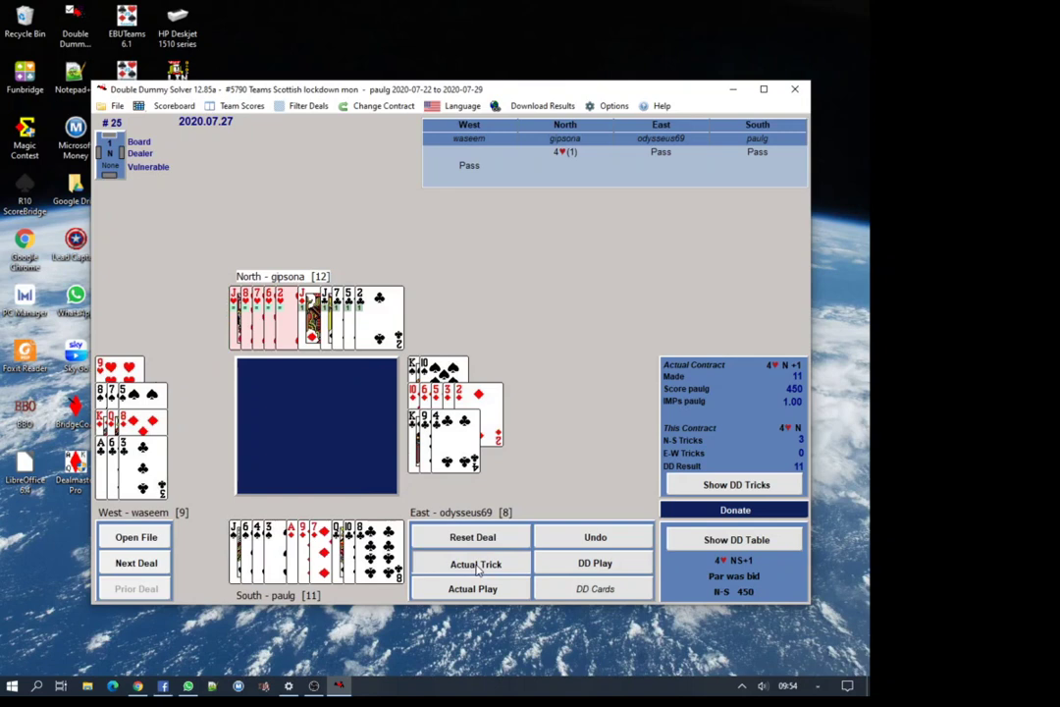
{"action": "left_click", "coordinate": [477, 566]}
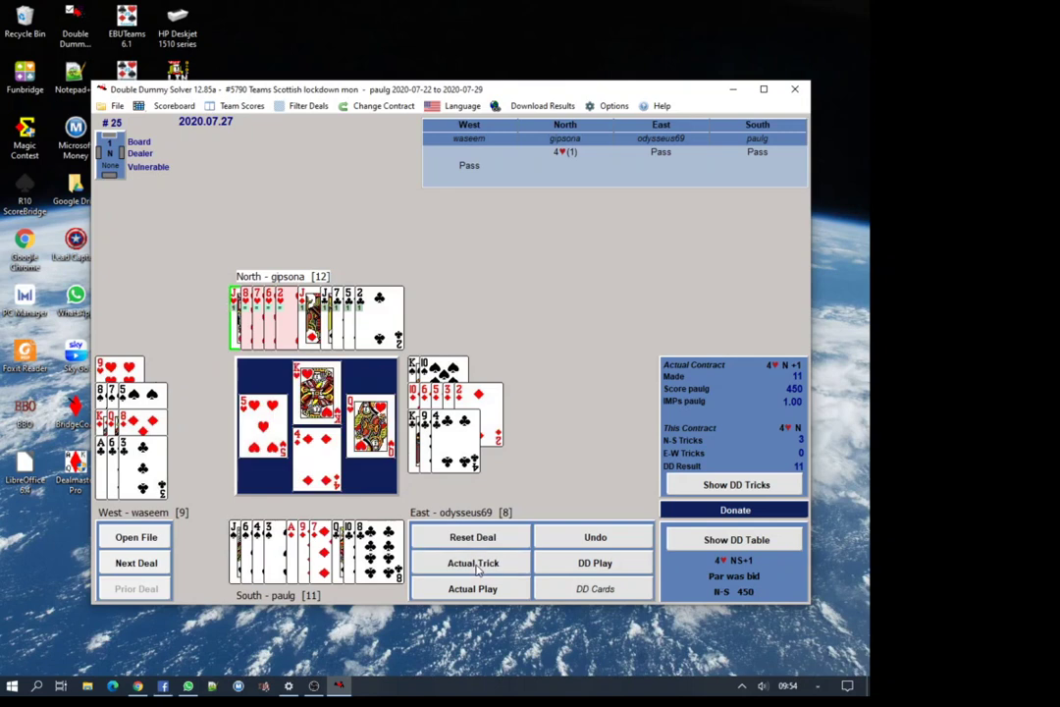
{"action": "left_click", "coordinate": [731, 546]}
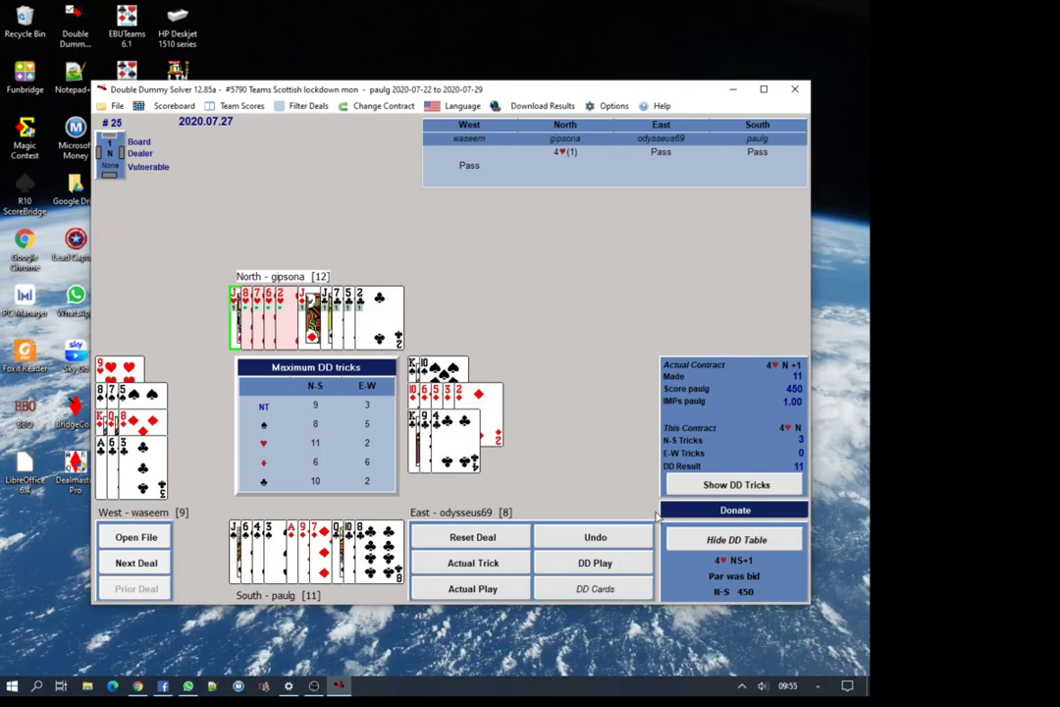
{"action": "left_click", "coordinate": [699, 540]}
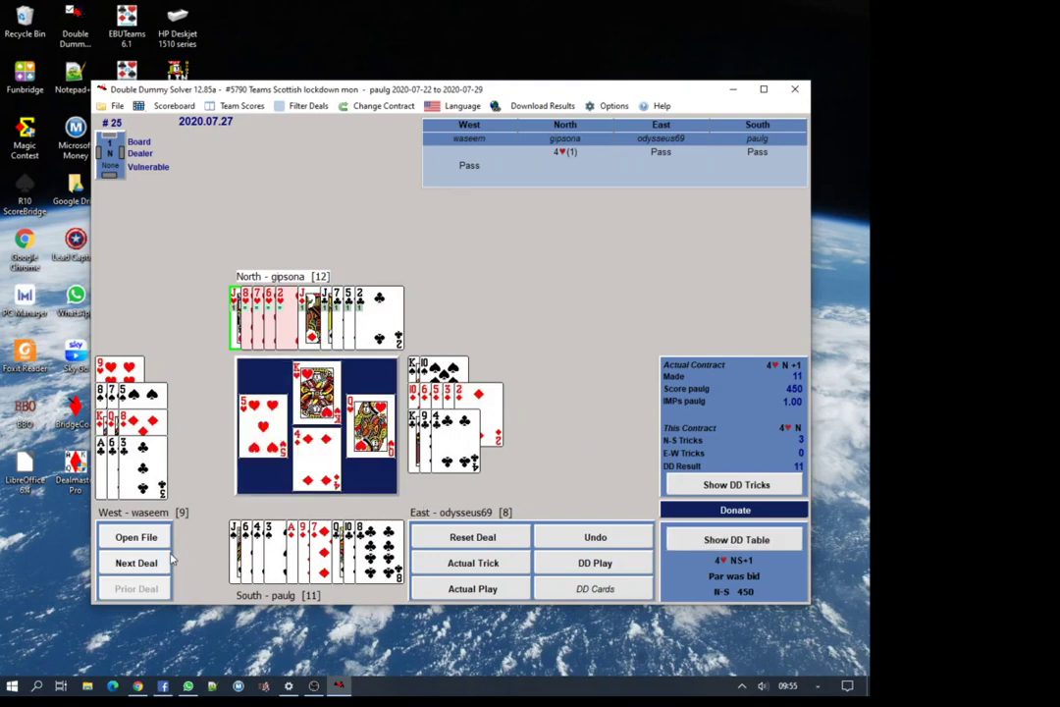
Step: Advance to board 26 (South 1NT down 2, −200) and close its Comments #26 window
{"action": "left_click", "coordinate": [138, 566]}
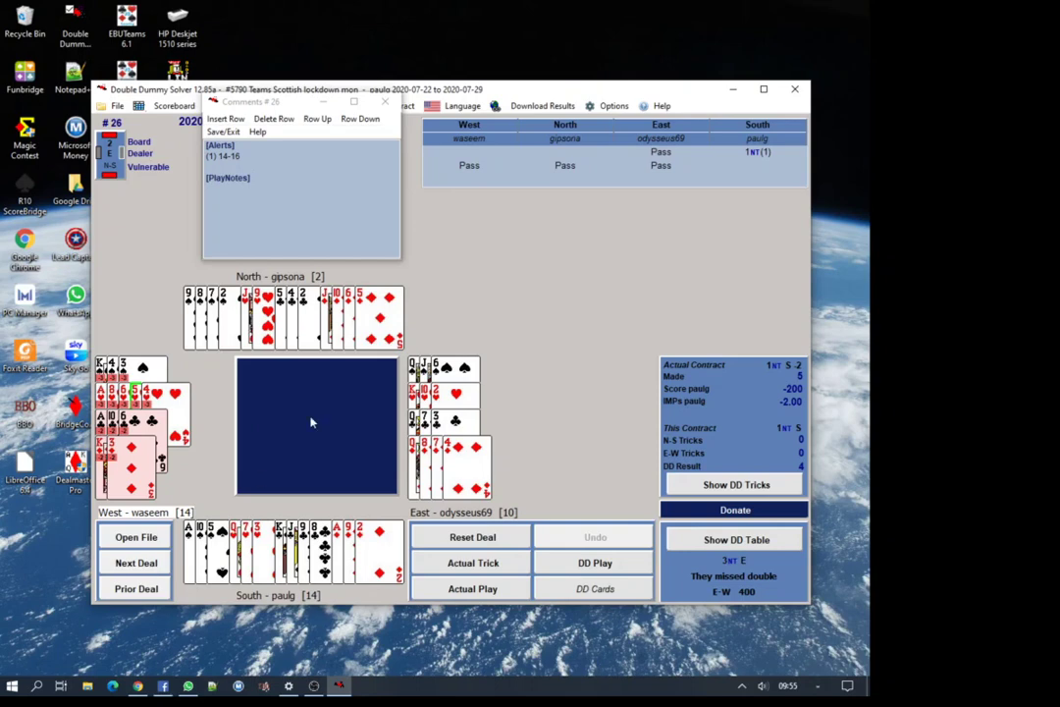
{"action": "left_click", "coordinate": [385, 102]}
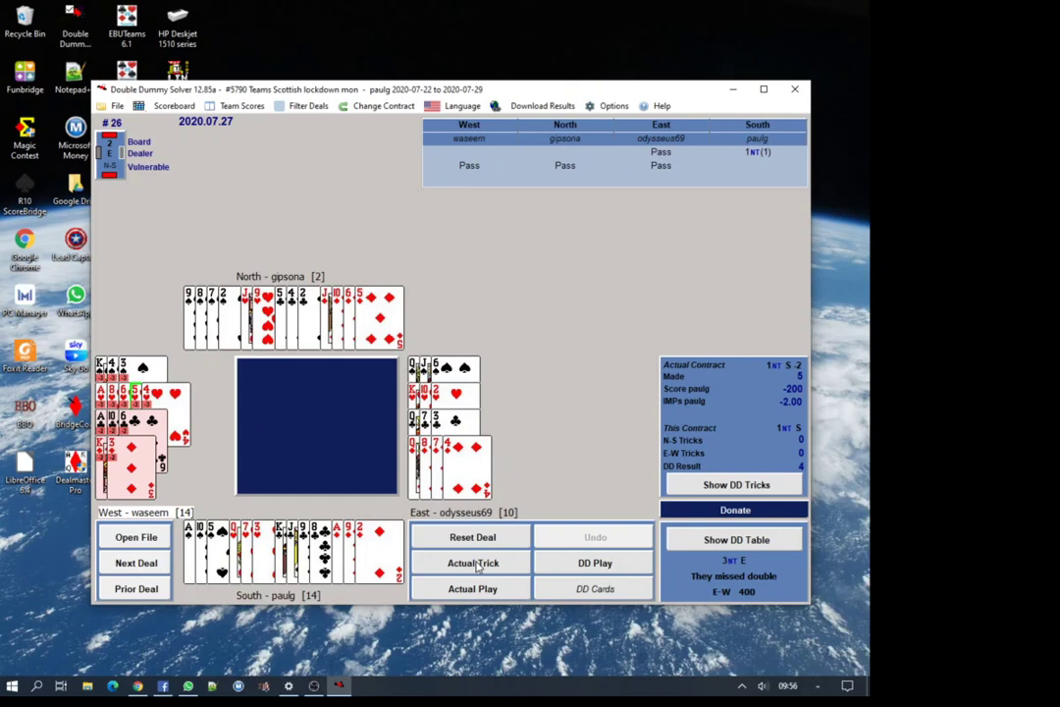
Step: Advance two deals to board 28, where North's 6♠ makes 13 tricks for +1460
{"action": "left_click", "coordinate": [138, 563]}
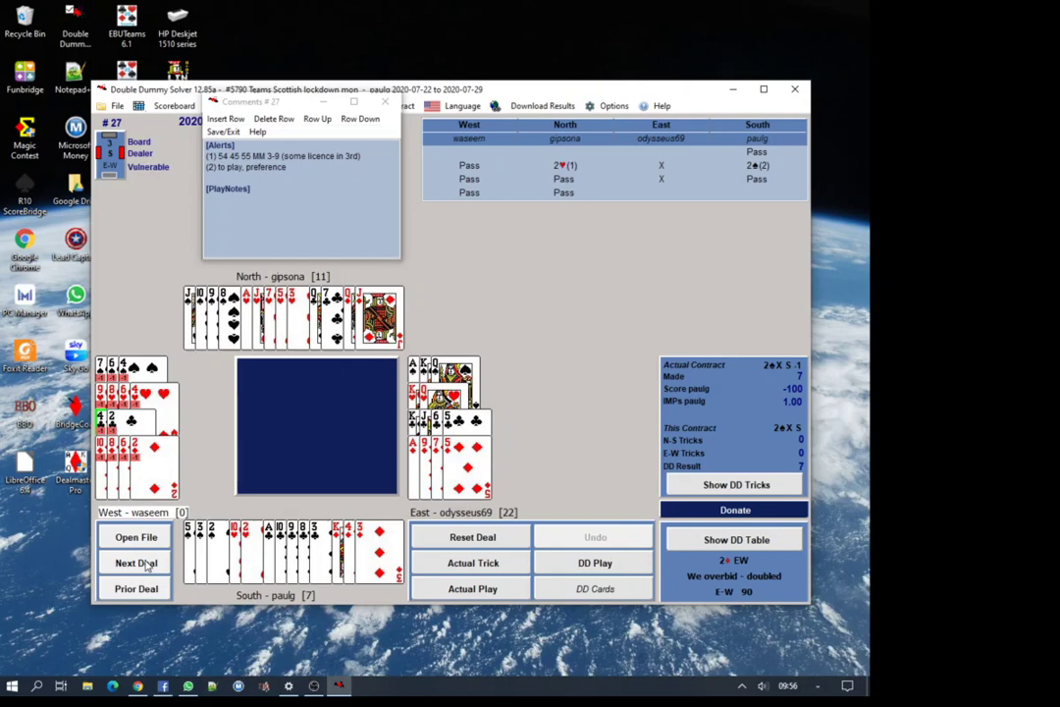
{"action": "left_click", "coordinate": [138, 562]}
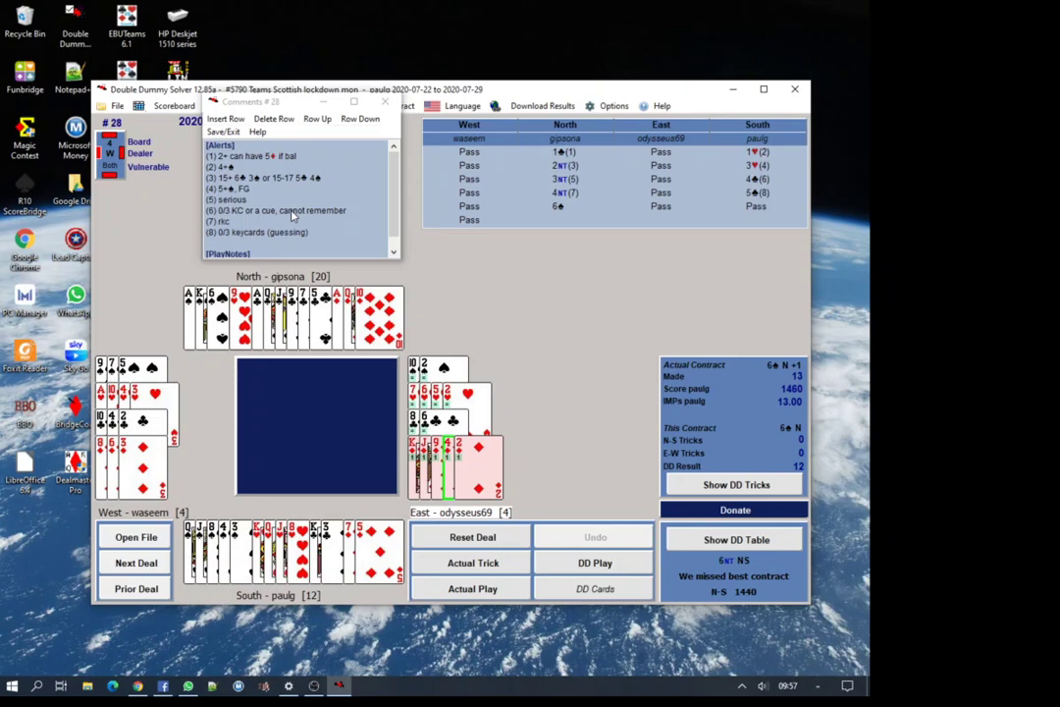
Step: Close the Comments #28 window and return to the 24-board scoreboard totalling 51.00 IMPs
{"action": "left_click", "coordinate": [383, 106]}
{"action": "left_click", "coordinate": [383, 105]}
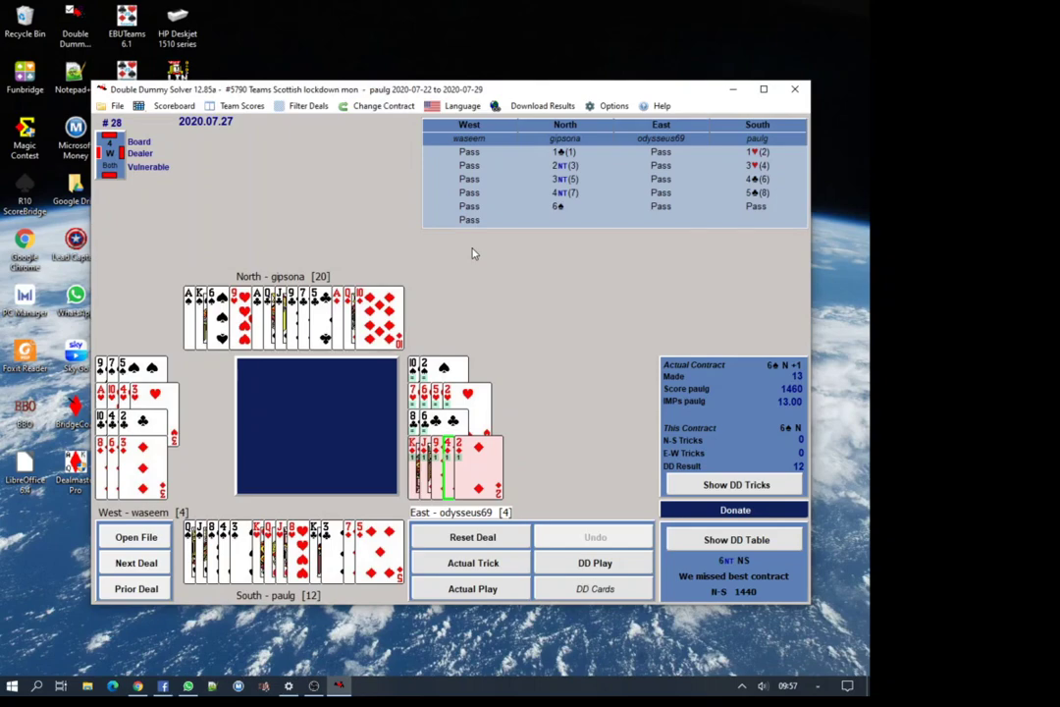
{"action": "left_click", "coordinate": [172, 107]}
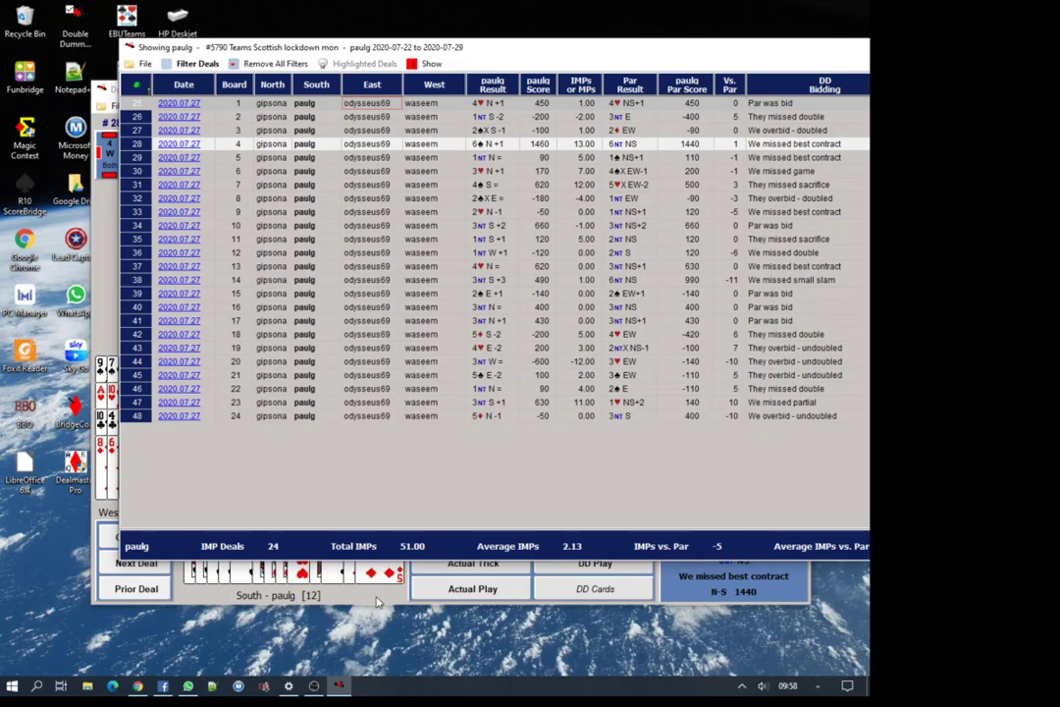
{"action": "mouse_move", "coordinate": [315, 687]}
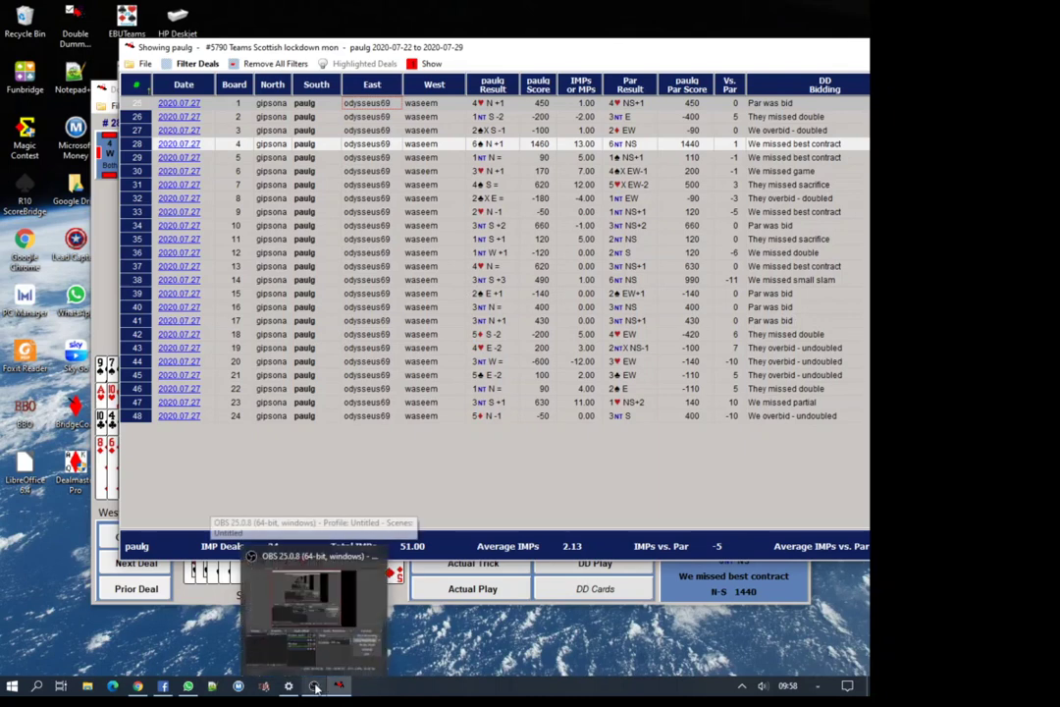